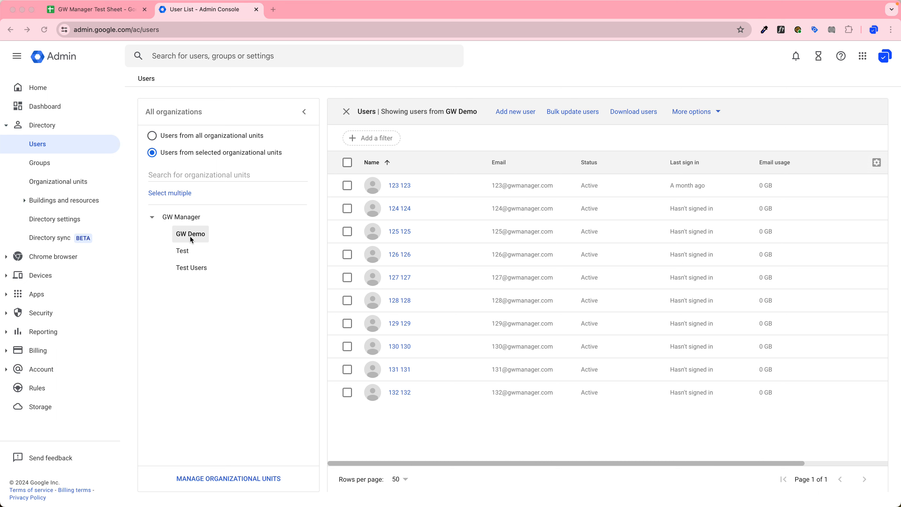
# Examine the last sign-in values of all users in the GW Demo organizational unit, leaving no user selected
pyautogui.click(347, 166)
pyautogui.click(347, 165)
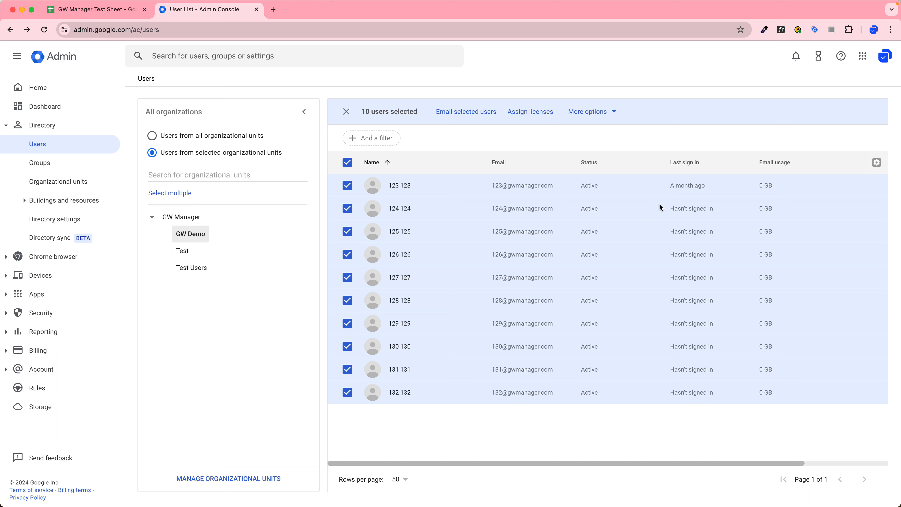
pyautogui.moveTo(669, 187); pyautogui.dragTo(707, 186)
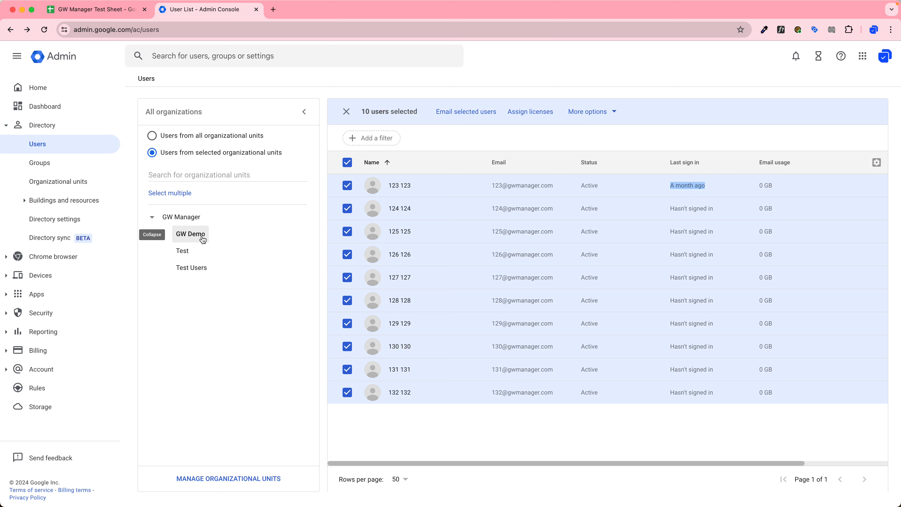
pyautogui.click(347, 163)
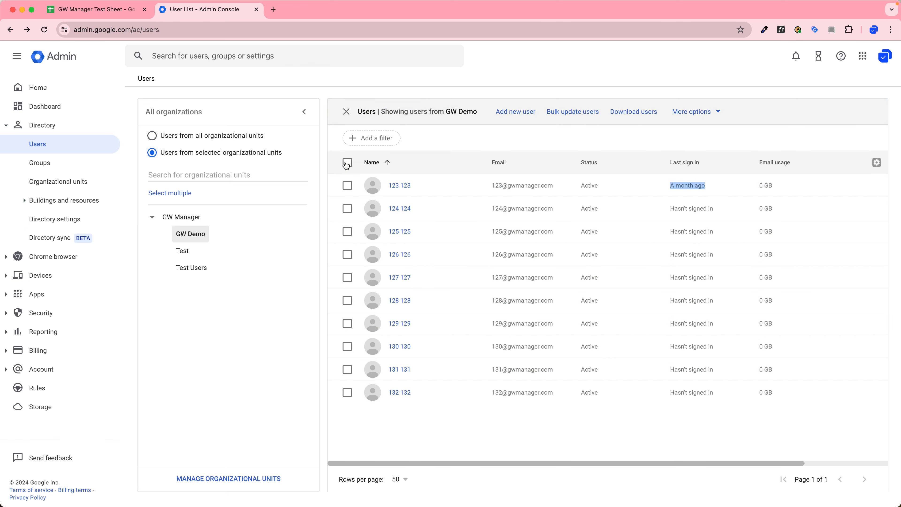
# Switch to the GW Manager Test Sheet spreadsheet and launch the GW Manager add-on
pyautogui.click(107, 10)
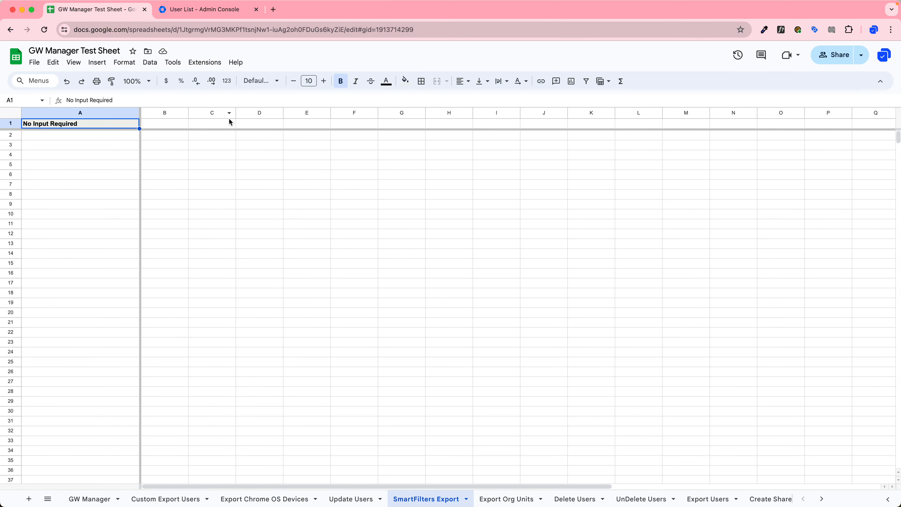
pyautogui.click(206, 63)
pyautogui.moveTo(261, 155)
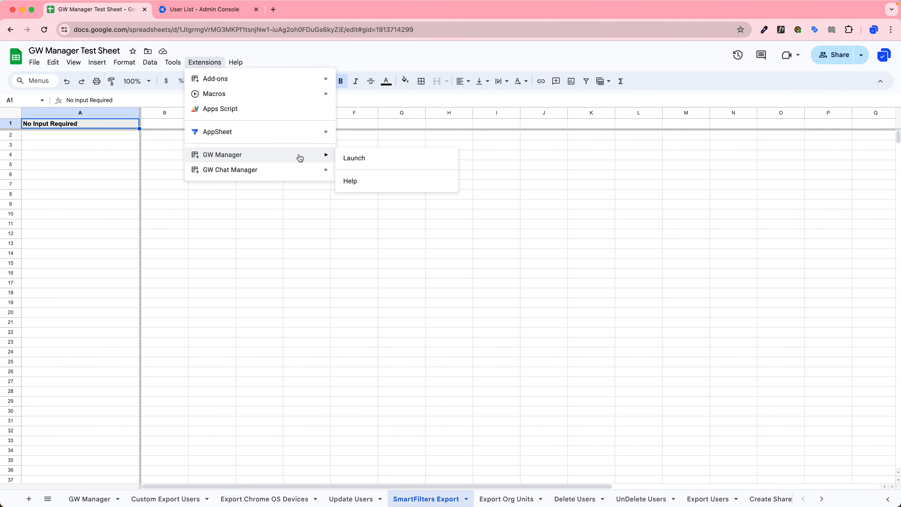
pyautogui.click(382, 162)
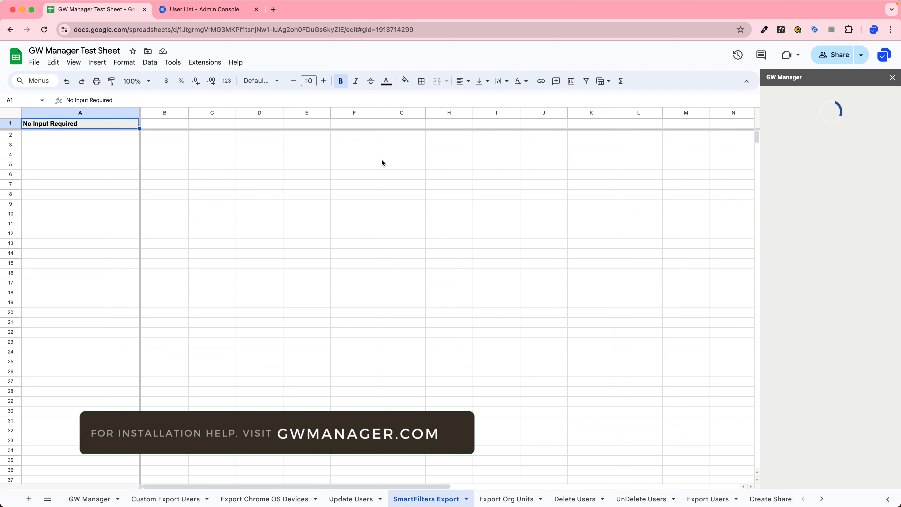
# Choose the SmartFilters Export action under Manage Users and execute it
pyautogui.click(794, 188)
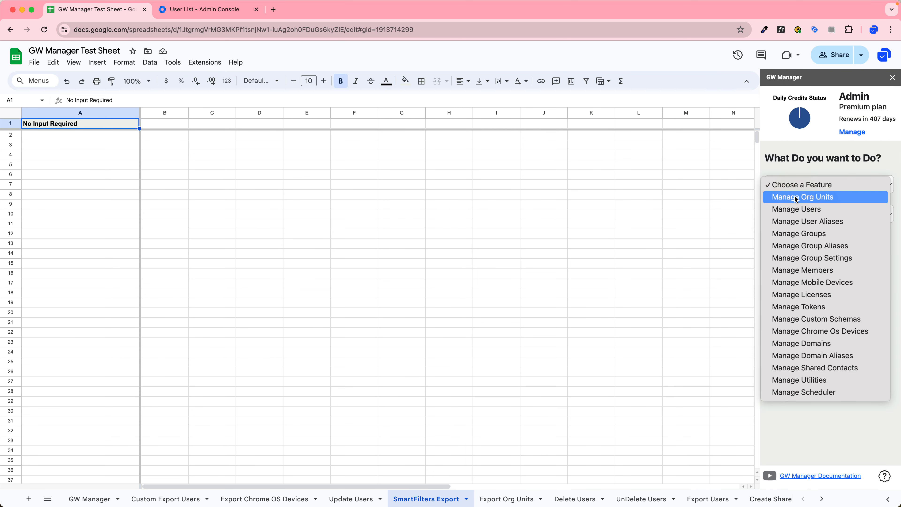
pyautogui.click(794, 210)
pyautogui.click(793, 214)
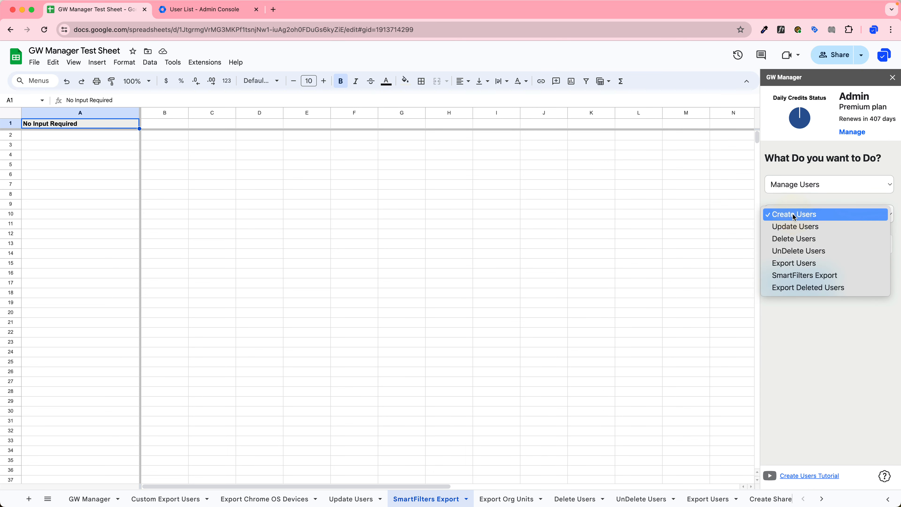
pyautogui.click(777, 279)
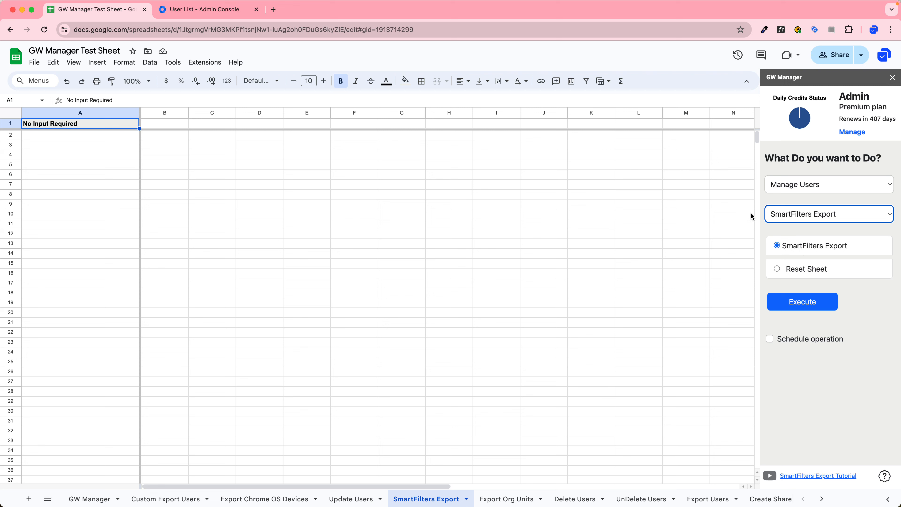
pyautogui.click(806, 302)
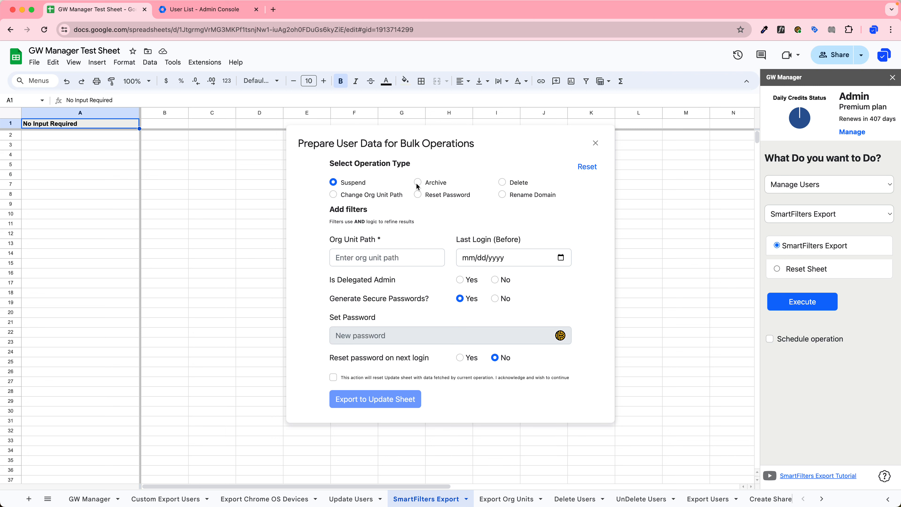
# Look through the filter options for the Archive, Delete, Reset Password and Rename Domain operation types, finishing on Suspend
pyautogui.click(418, 182)
pyautogui.click(502, 181)
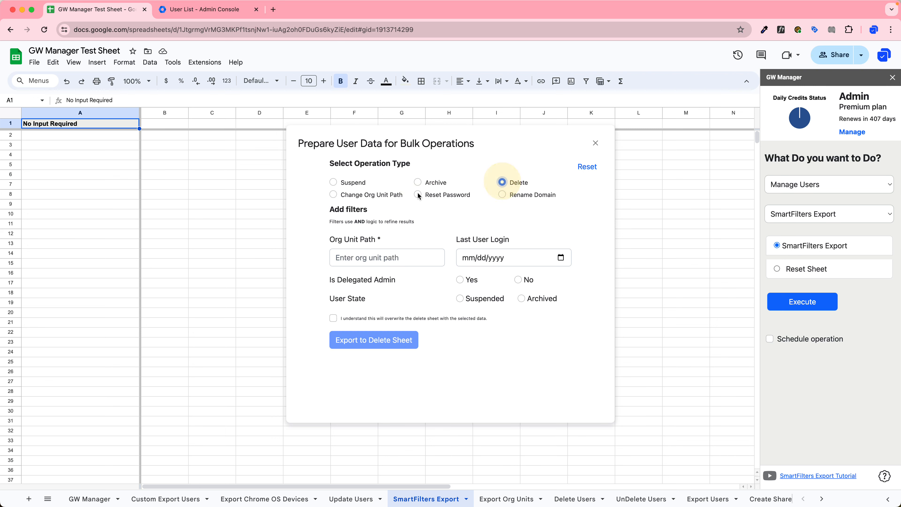
pyautogui.click(394, 196)
pyautogui.click(418, 194)
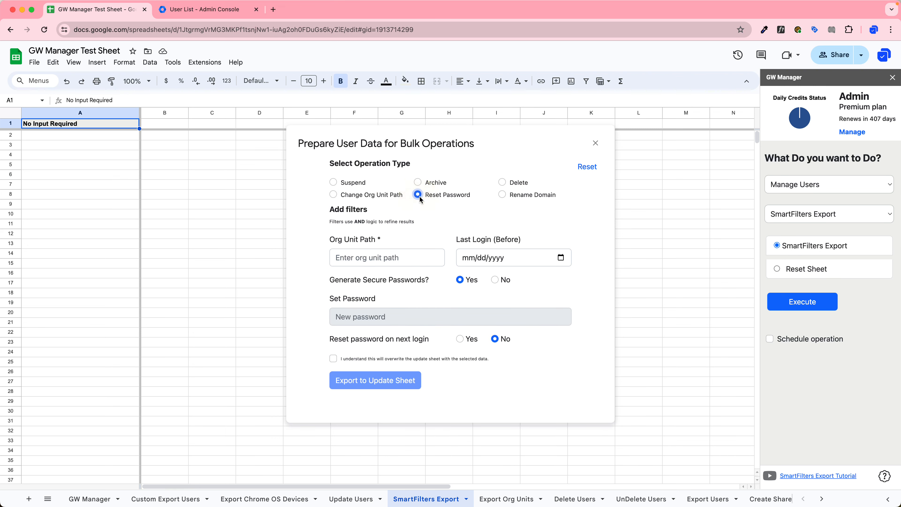
pyautogui.click(501, 195)
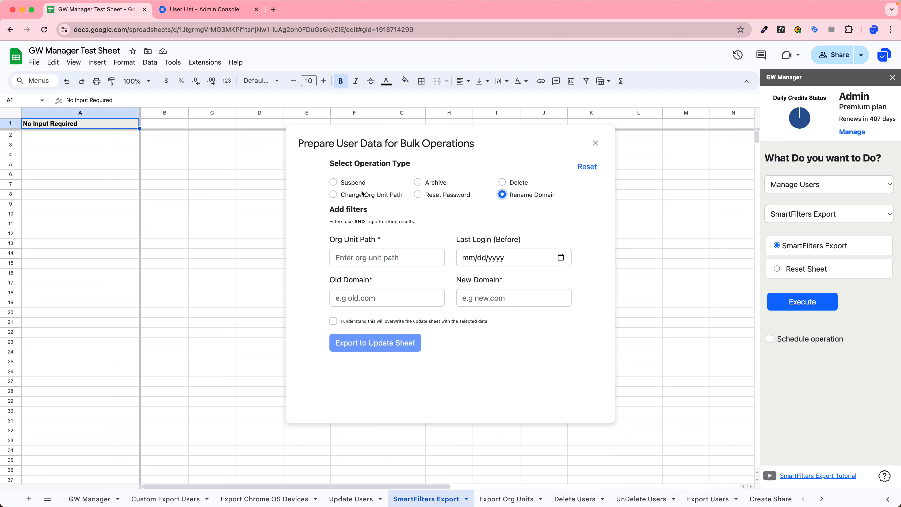
pyautogui.click(357, 182)
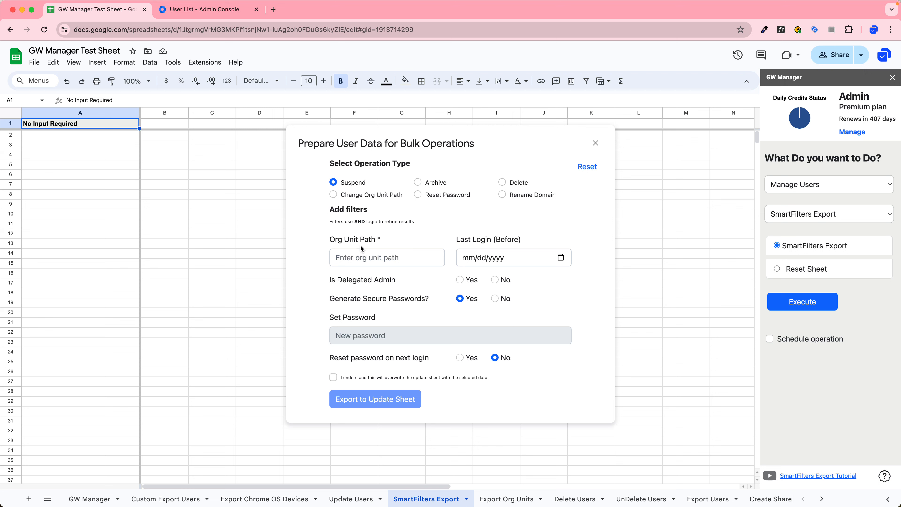
# Set the Org Unit Path filter for the Suspend operation to /GW Demo
pyautogui.doubleClick(355, 222)
pyautogui.click(359, 256)
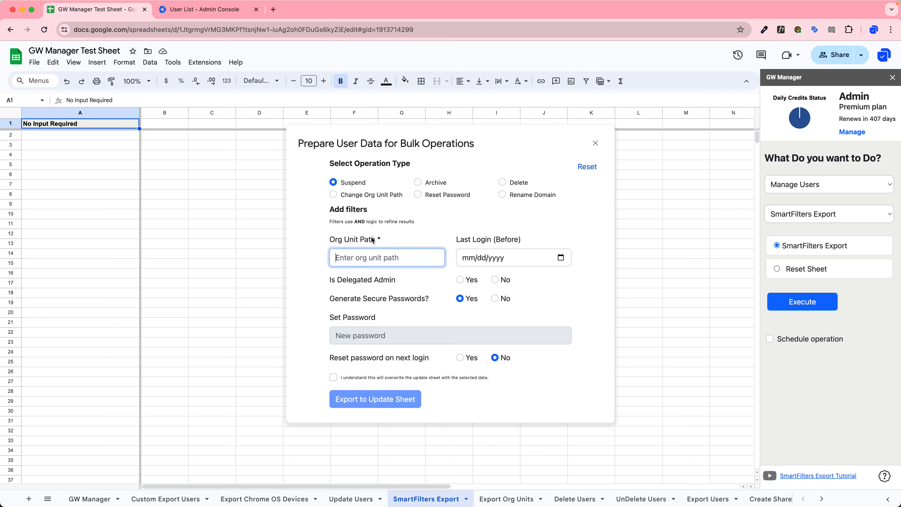
pyautogui.write('/')
pyautogui.click(320, 272)
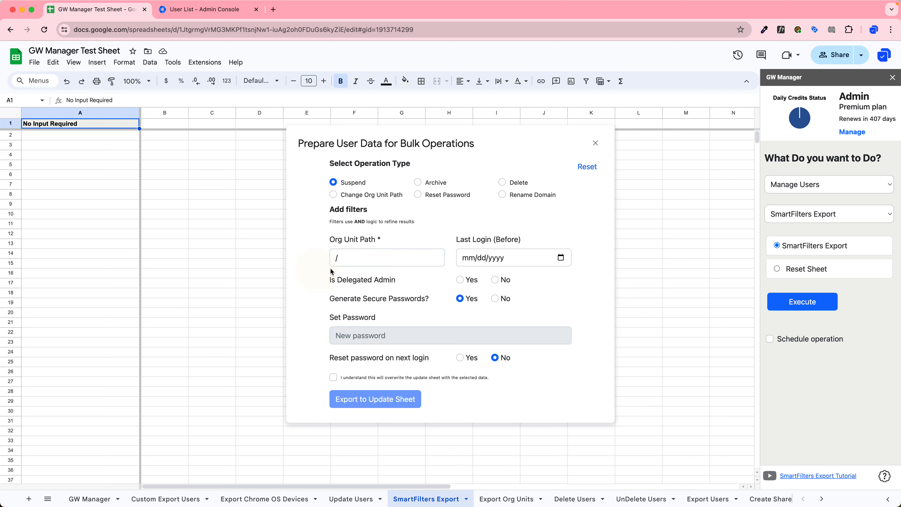
pyautogui.click(341, 261)
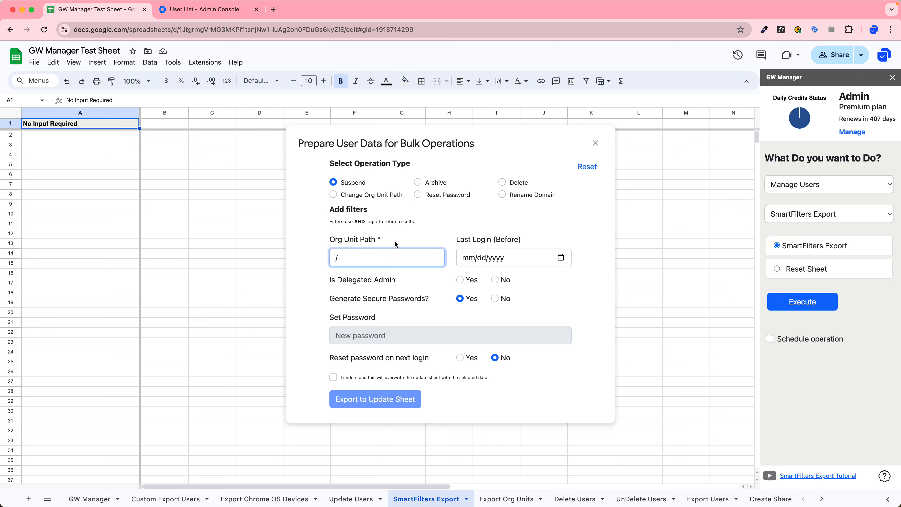
pyautogui.write('/GW Demo')
# Set the Last Login (Before) filter to 03/01/2024 and check it against the GW Demo users' last sign-ins in the Admin console
pyautogui.click(560, 258)
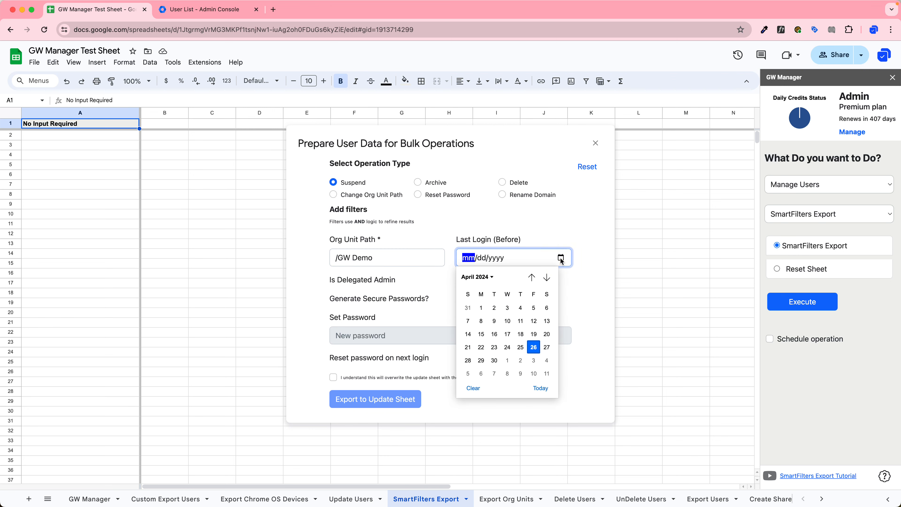
pyautogui.click(531, 277)
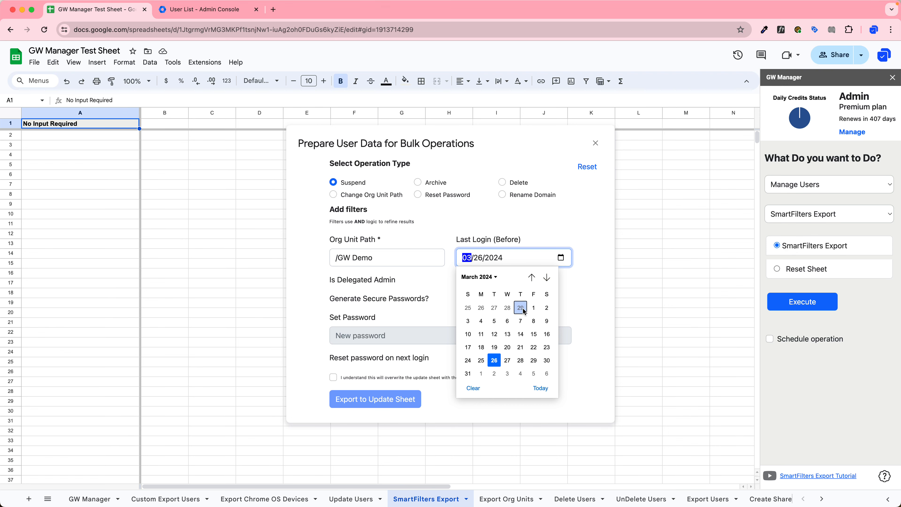
pyautogui.click(534, 309)
pyautogui.click(435, 272)
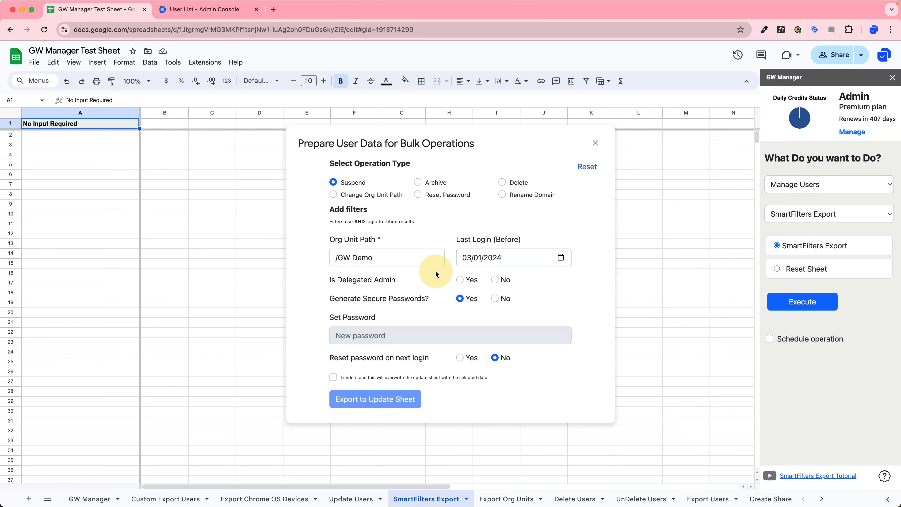
pyautogui.click(211, 11)
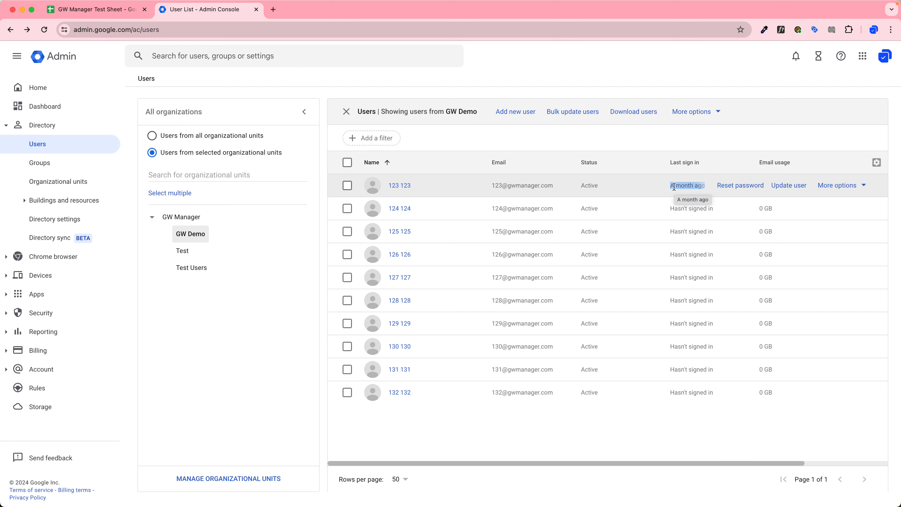
pyautogui.click(96, 9)
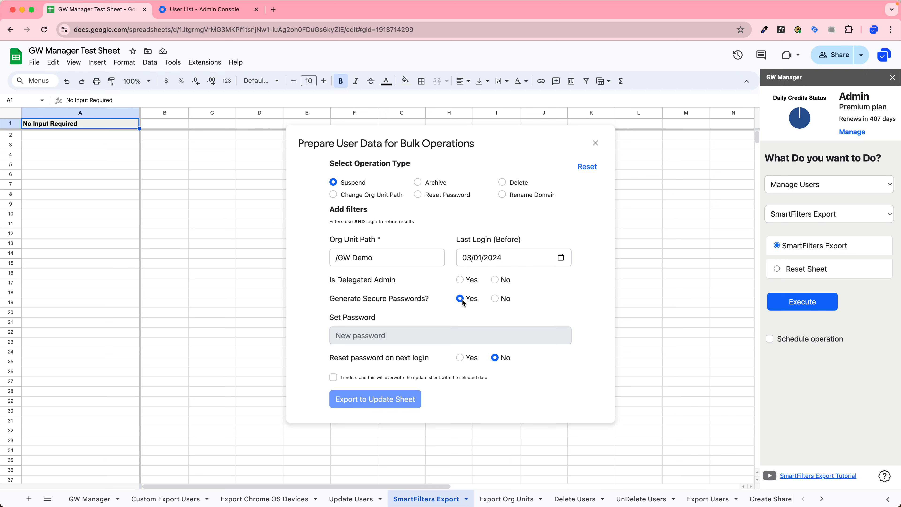
pyautogui.click(496, 299)
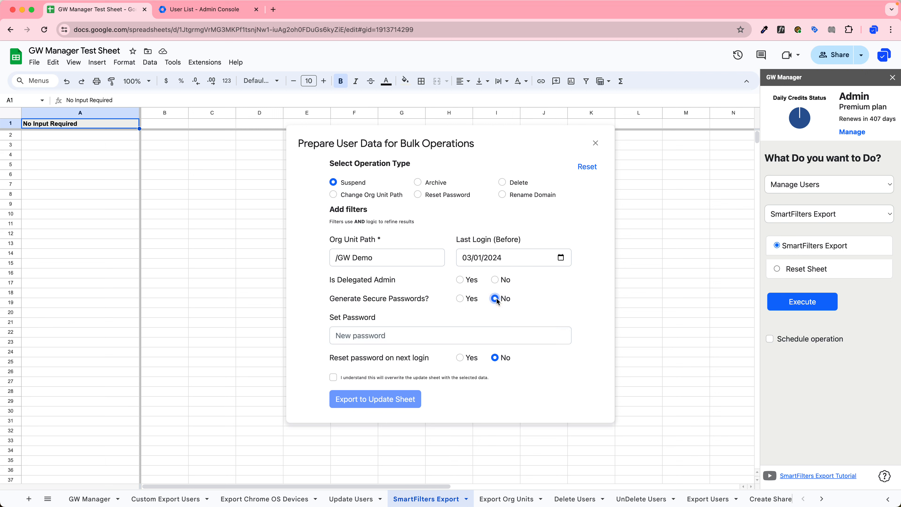
pyautogui.click(413, 333)
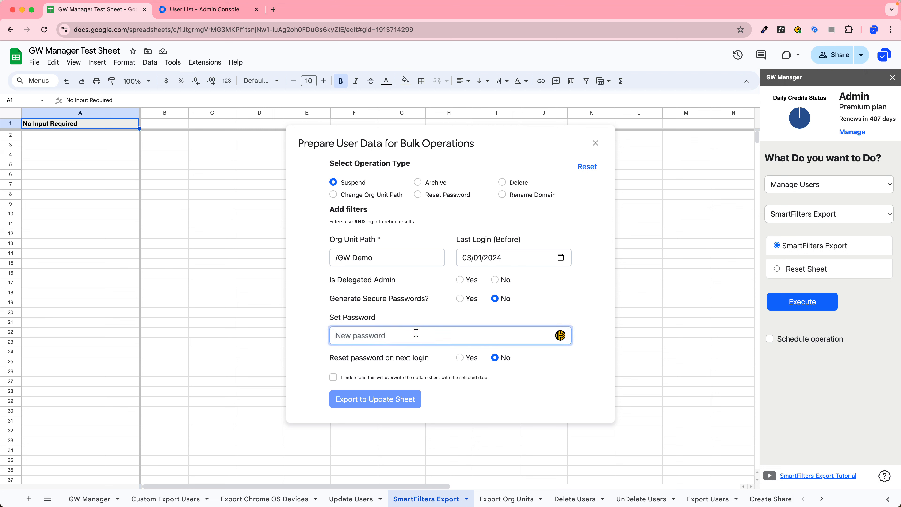
pyautogui.hotkey('shift', 'Tab')
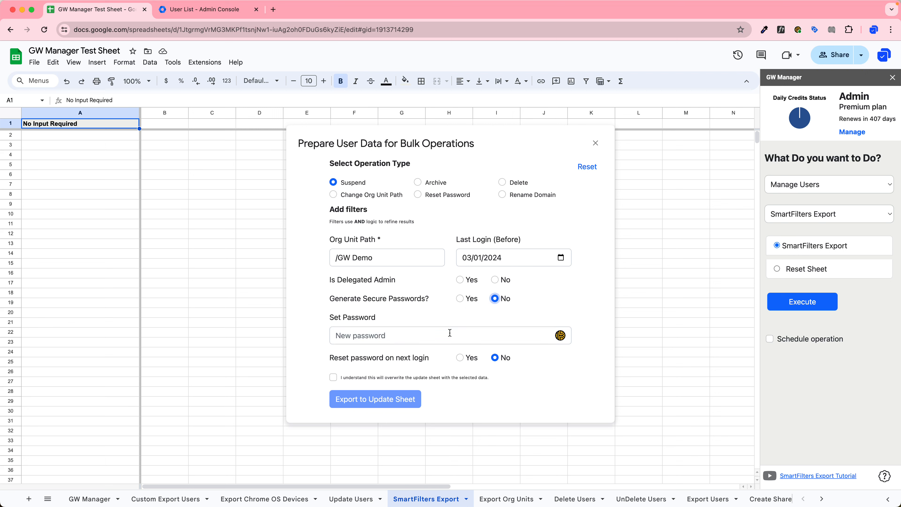
pyautogui.click(459, 299)
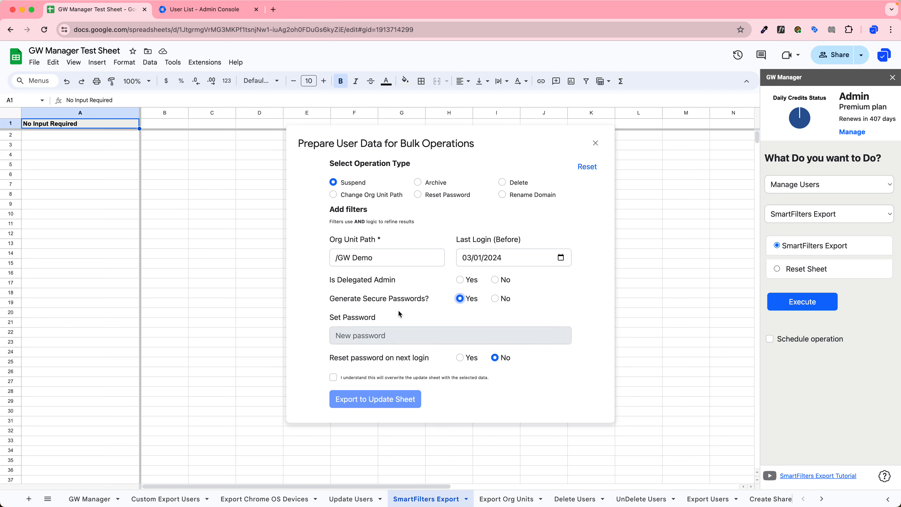
# Require a password reset on next login, acknowledge overwriting the update sheet, and export the filtered users to it
pyautogui.click(459, 358)
pyautogui.click(348, 365)
pyautogui.click(334, 378)
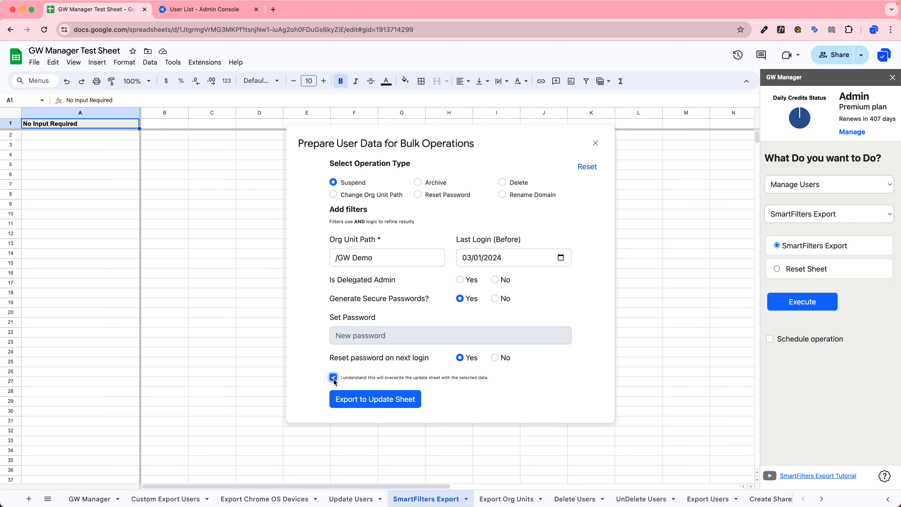
pyautogui.click(361, 400)
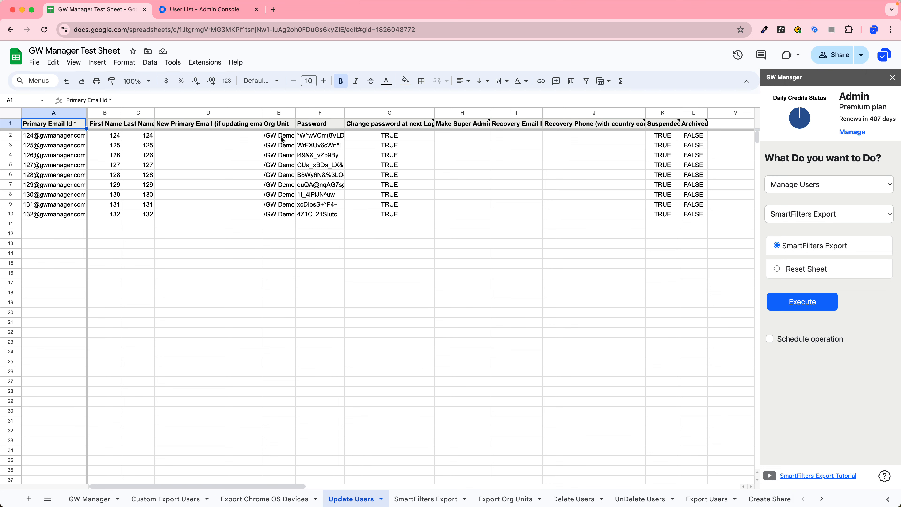
# Examine the exported users' Org Unit, Password, Change password at next login and Suspended columns in the Update Users sheet
pyautogui.moveTo(282, 140); pyautogui.dragTo(283, 213)
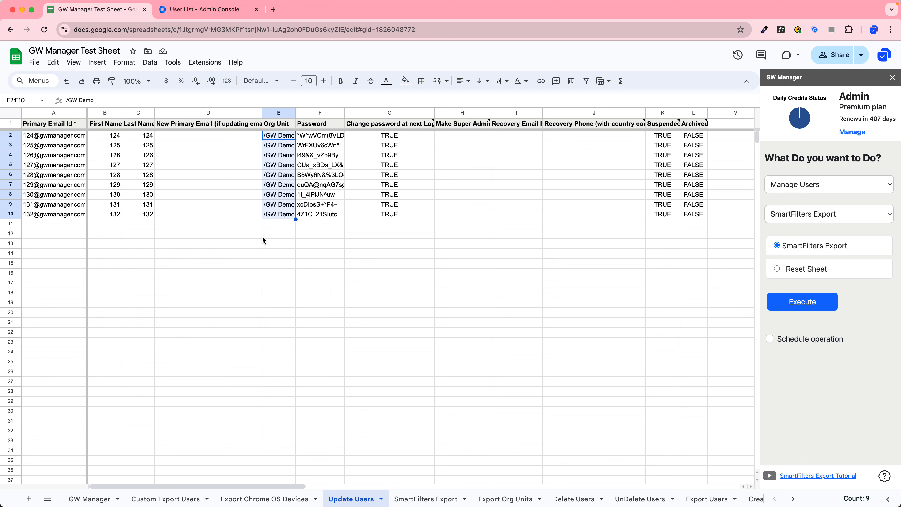
pyautogui.click(280, 214)
pyautogui.moveTo(321, 136); pyautogui.dragTo(329, 213)
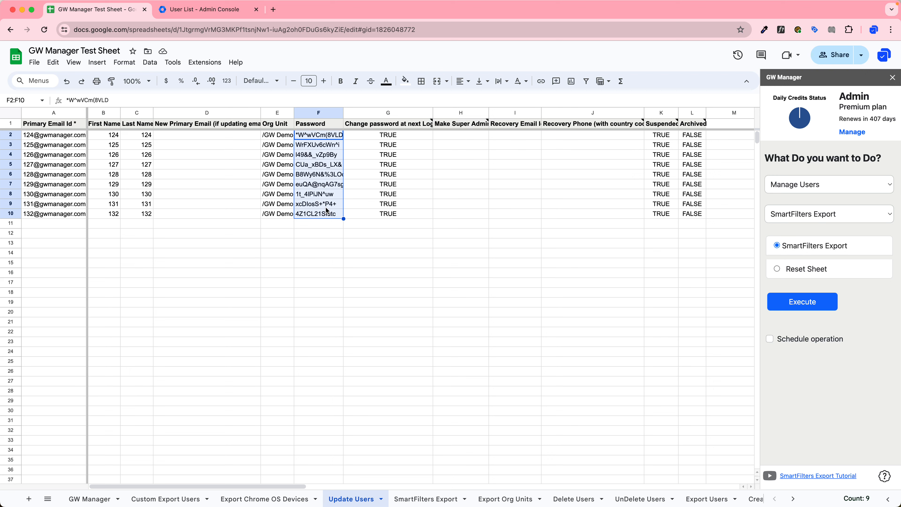
pyautogui.moveTo(367, 134); pyautogui.dragTo(369, 213)
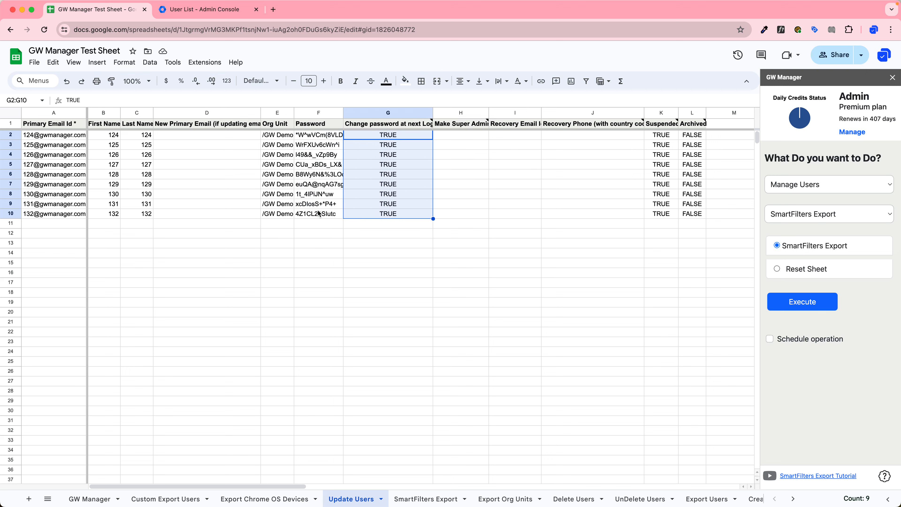
pyautogui.hscroll(3, 493, 141)
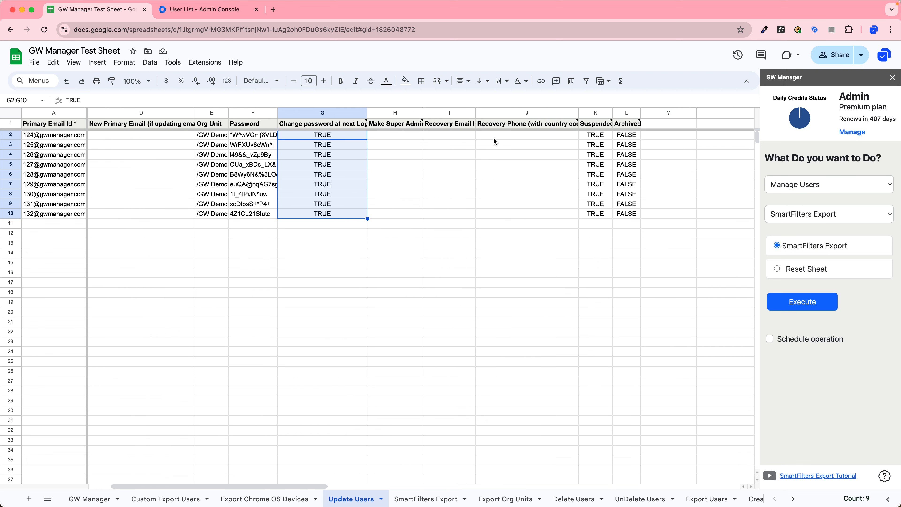
pyautogui.moveTo(590, 137); pyautogui.dragTo(578, 215)
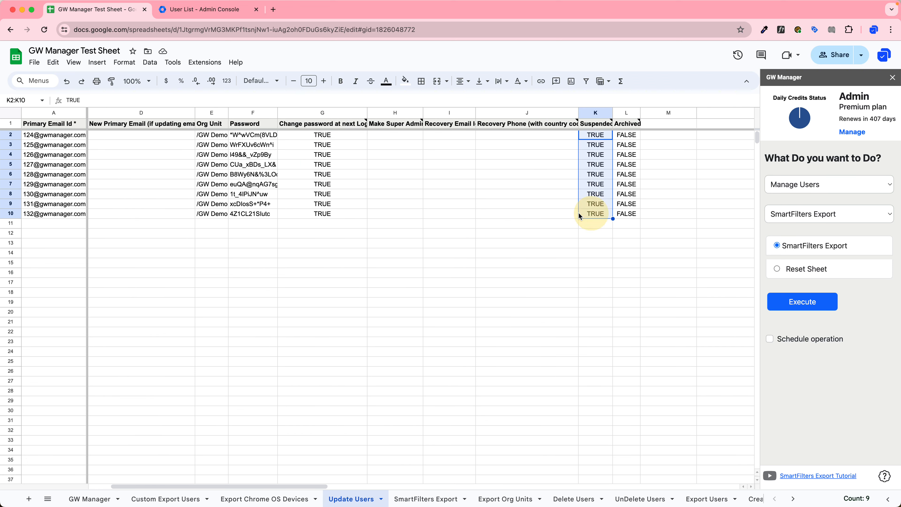
pyautogui.click(595, 204)
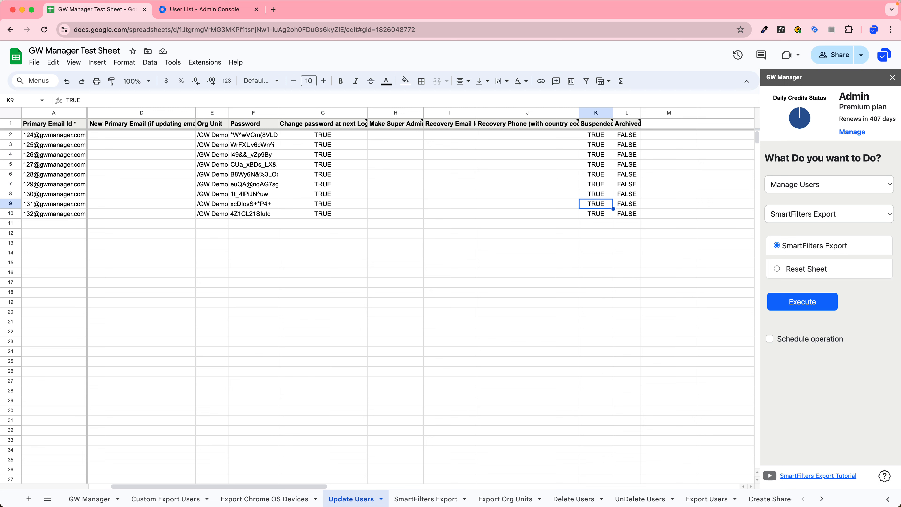
pyautogui.press('Left')
pyautogui.press('Left')
pyautogui.press('Left')
pyautogui.press('Left')
pyautogui.press('Left')
pyautogui.press('Left')
pyautogui.press('Left')
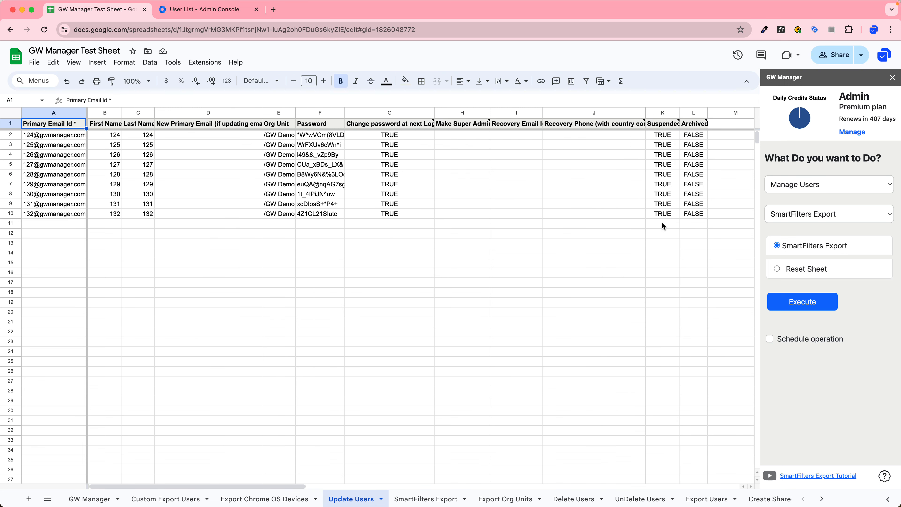
# Switch the Manage Users operation to Update Users and execute it on the exported users
pyautogui.click(791, 214)
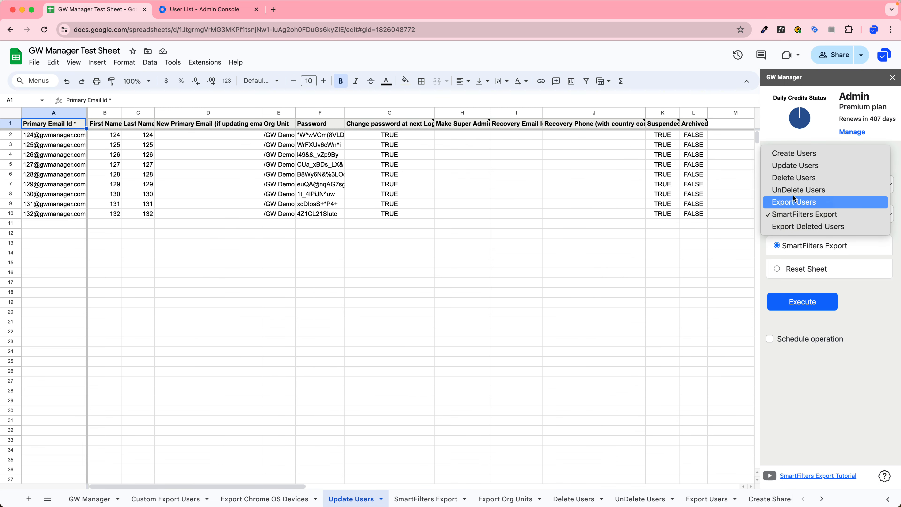
pyautogui.click(790, 166)
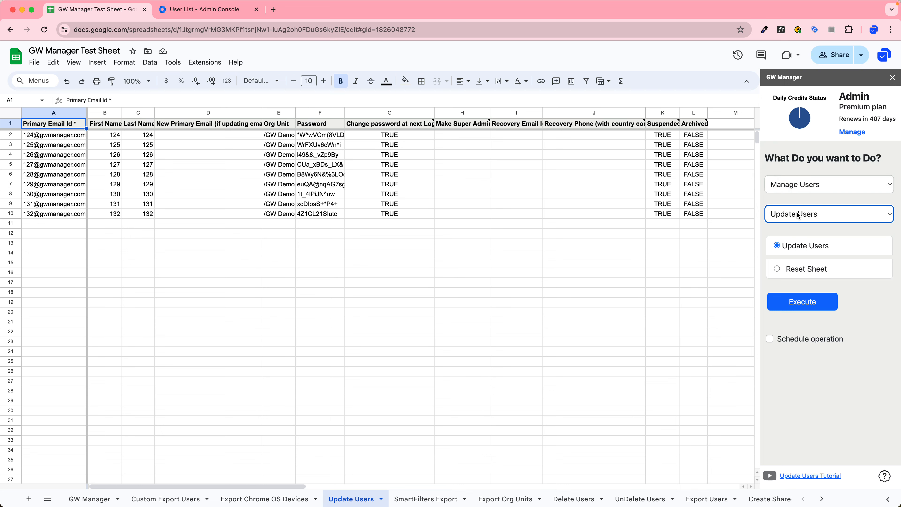
pyautogui.click(785, 305)
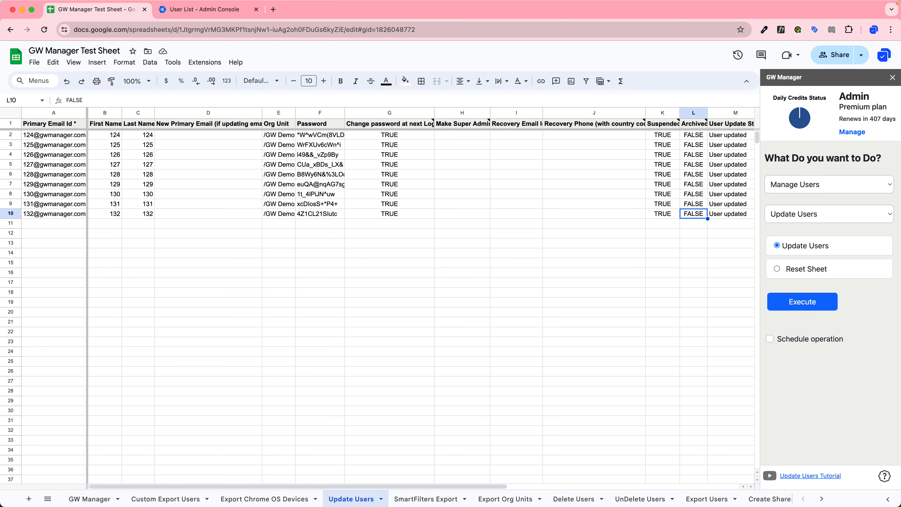
# Examine the User Update Status and Status Context columns in the Update Users sheet
pyautogui.press('Right')
pyautogui.press('Left')
pyautogui.press('Left')
pyautogui.press('Left')
pyautogui.press('Left')
pyautogui.press('Left')
pyautogui.press('Left')
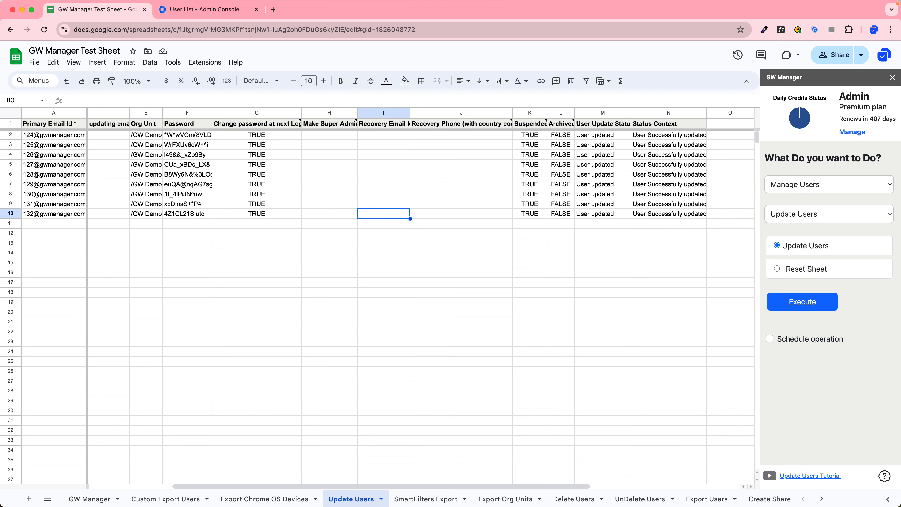
# Reload the user list in the Admin console and check the Status of the GW Demo users, including user 123
pyautogui.click(188, 14)
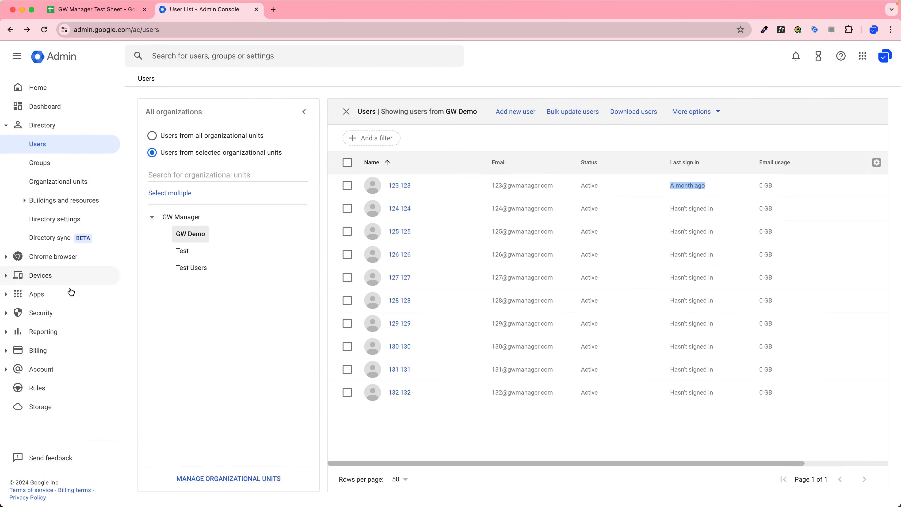
pyautogui.rightClick(204, 318)
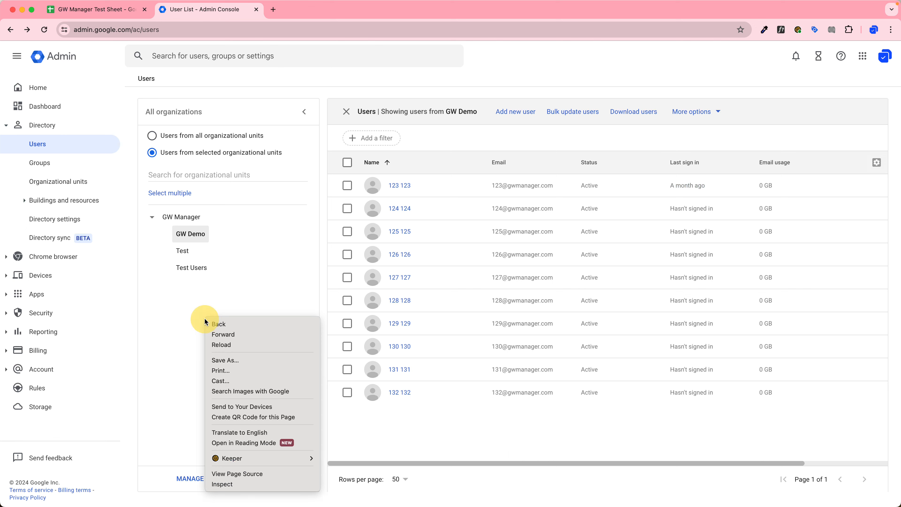
pyautogui.click(223, 345)
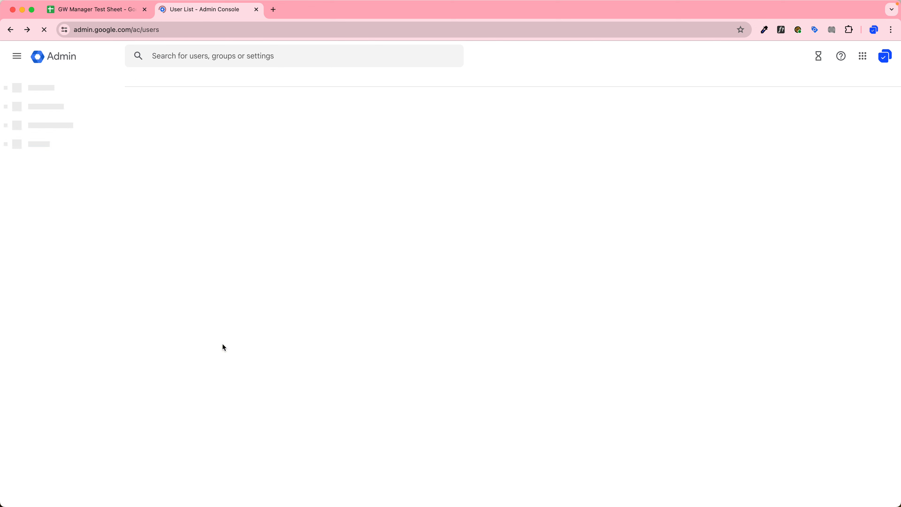
pyautogui.click(192, 234)
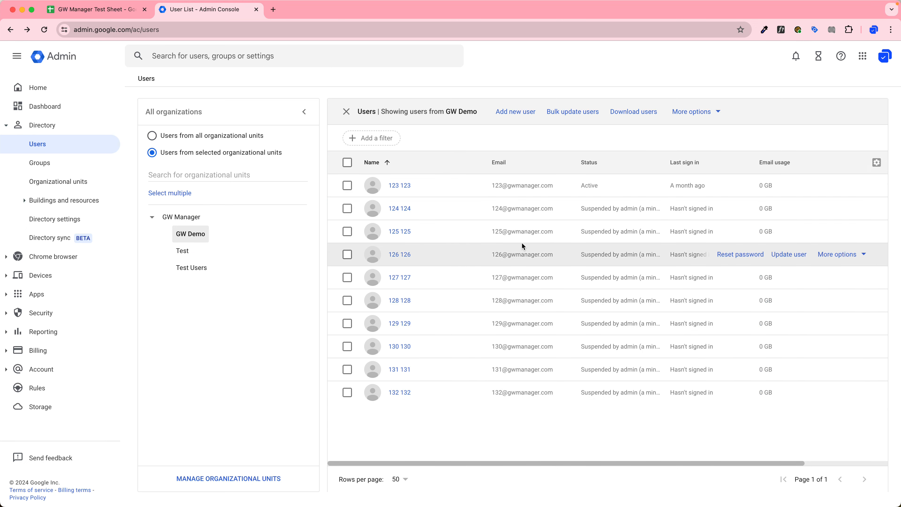
pyautogui.doubleClick(587, 186)
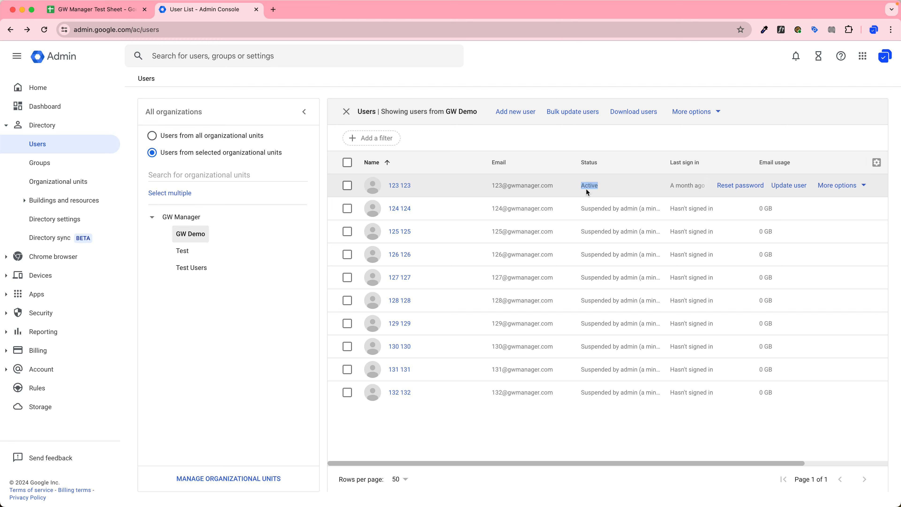
# In the test sheet, review the SmartFilters options for Archive, Delete, Rename Domain, Change Org Unit Path and Reset Password, and view GW Manager's feature list
pyautogui.hotkey('ctrl', 'shift', 'Tab')
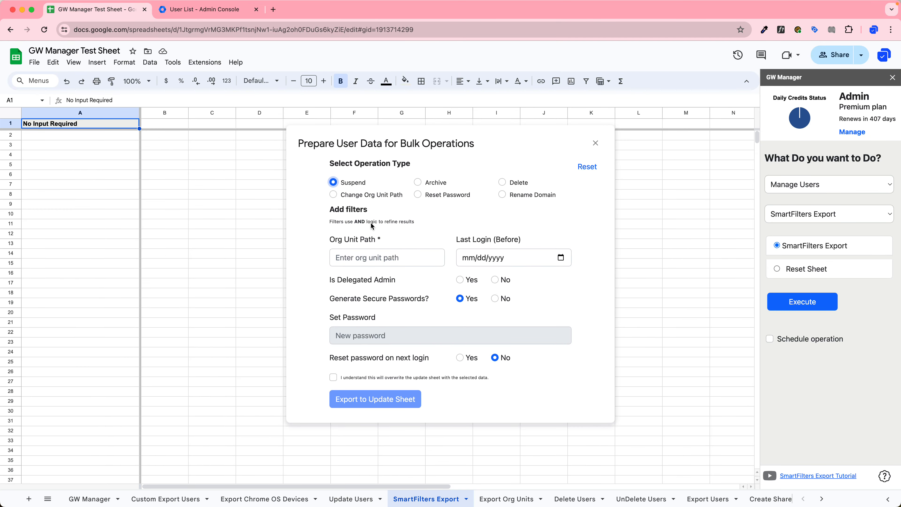
pyautogui.click(417, 182)
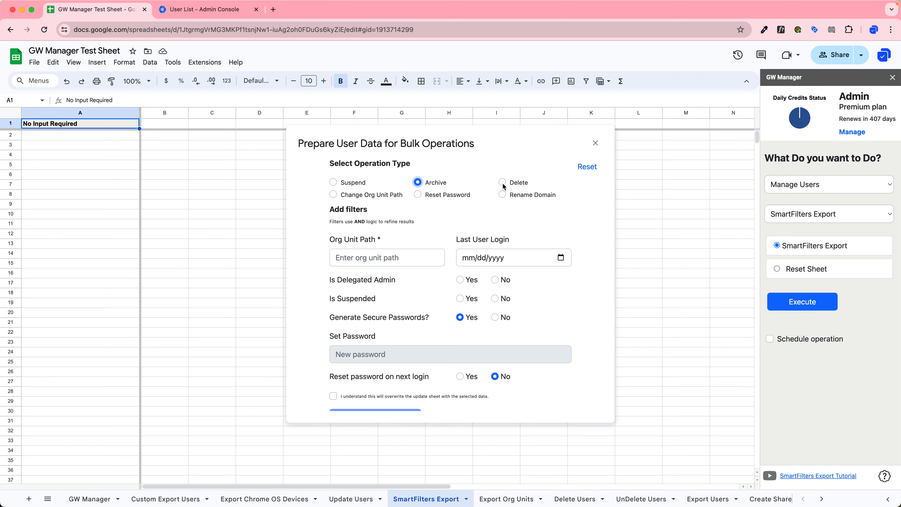
pyautogui.click(502, 183)
pyautogui.click(502, 195)
pyautogui.click(416, 195)
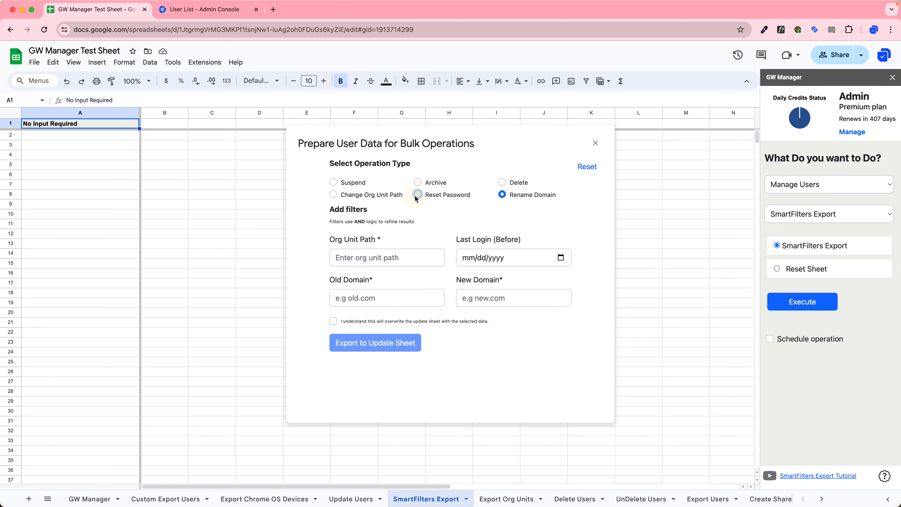
pyautogui.click(381, 198)
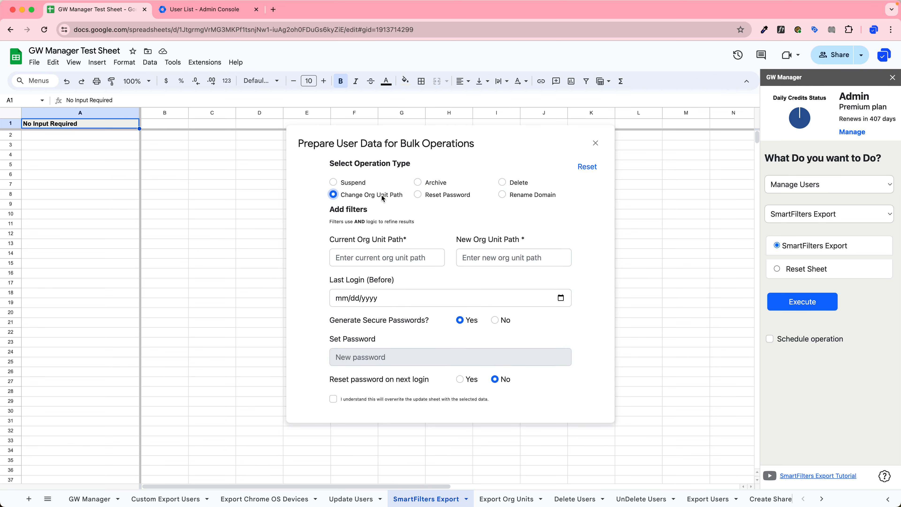
pyautogui.click(429, 196)
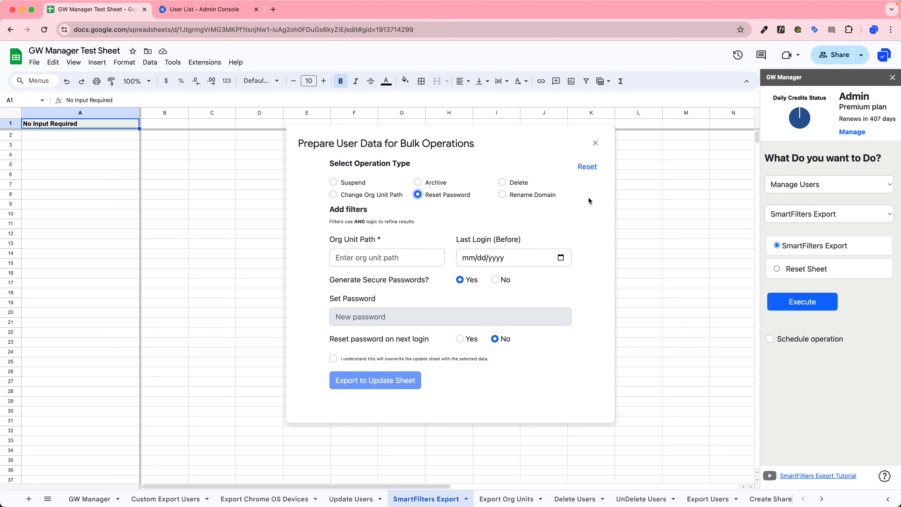
pyautogui.press('Escape')
pyautogui.click(832, 183)
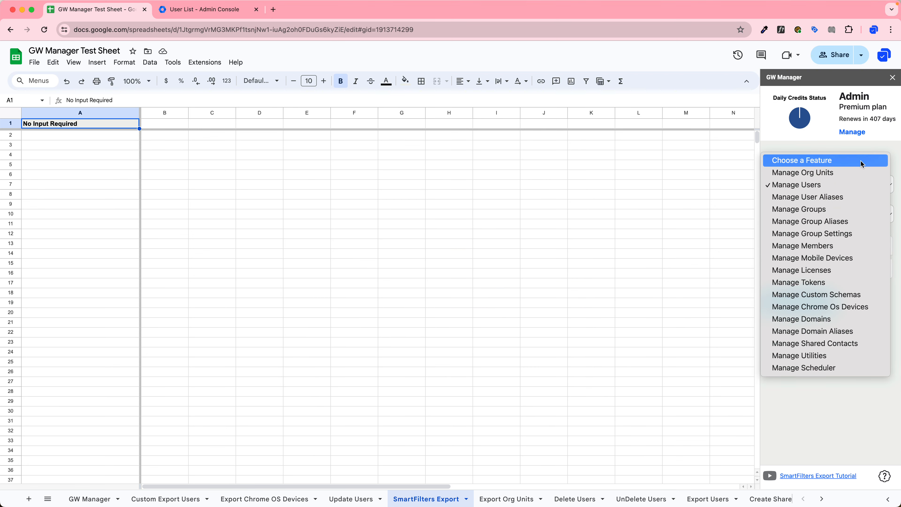